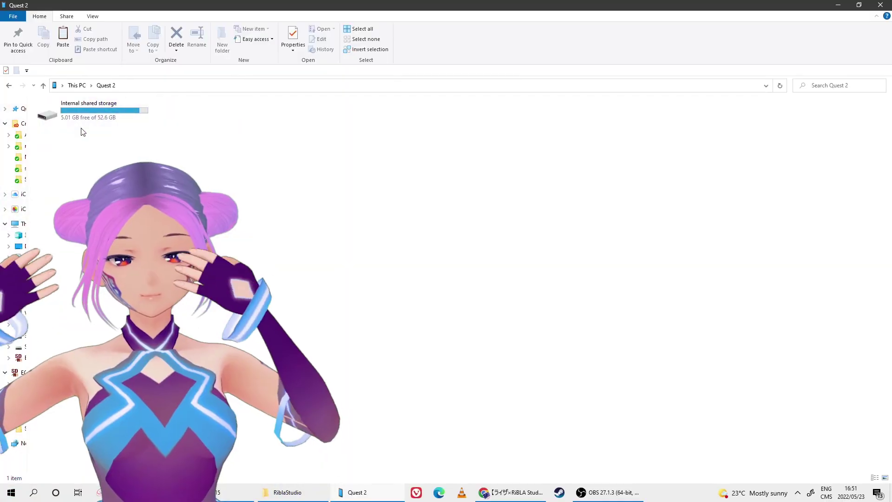
Open the Quest 2's DCIM/RiBLA folder in a smaller window and arrange the local RiblaStudio folder window beside it
double_click(85, 119)
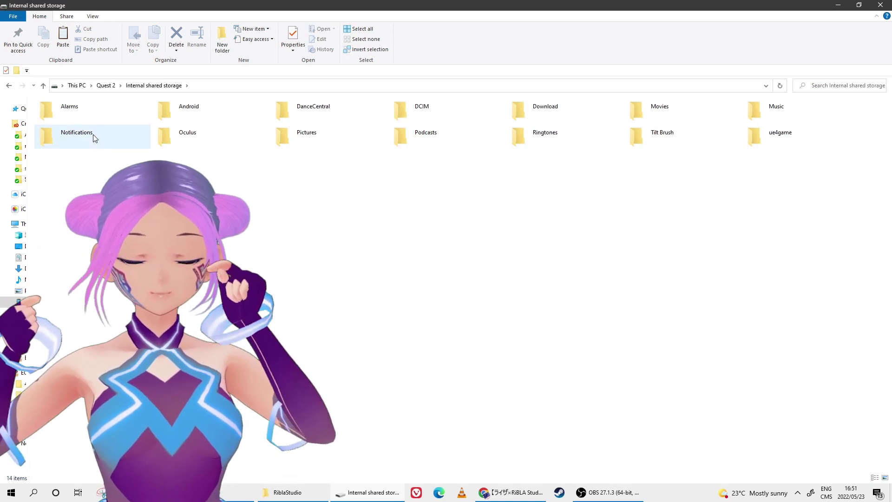
double_click(422, 107)
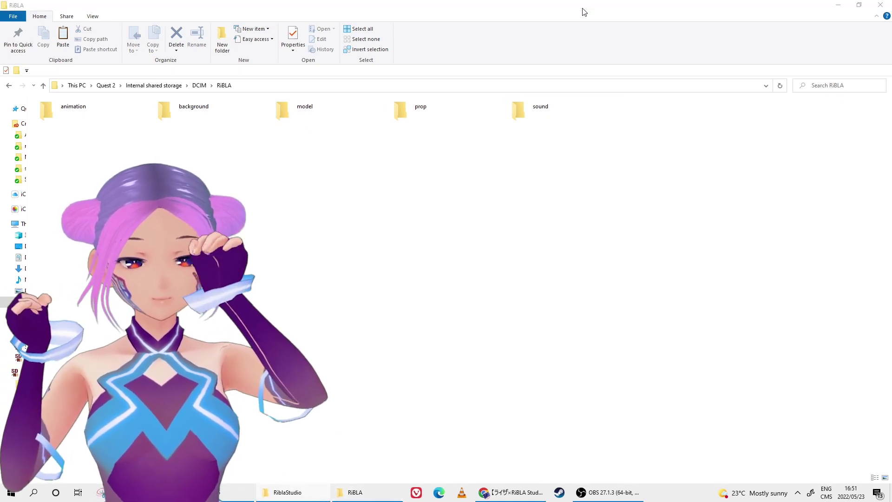
double_click(583, 11)
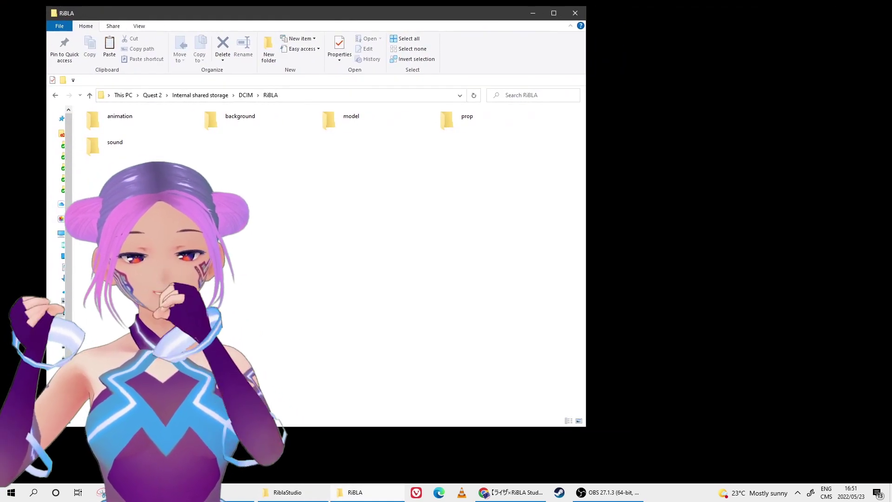
left_click(287, 492)
left_click_drag(742, 113, 660, 189)
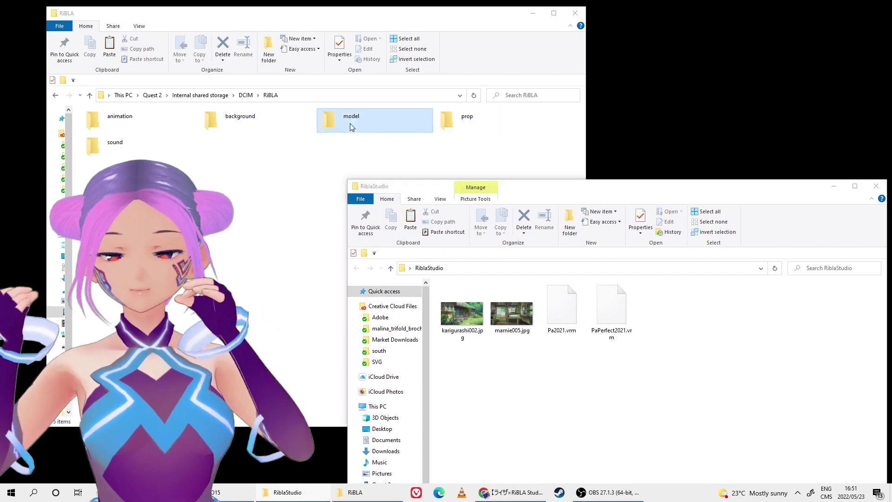
Check dummy.txt in the headset's model folder and copy the VRM character models, including Pa2021.vrm, from the RiblaStudio folder into it
double_click(350, 123)
left_click(705, 387)
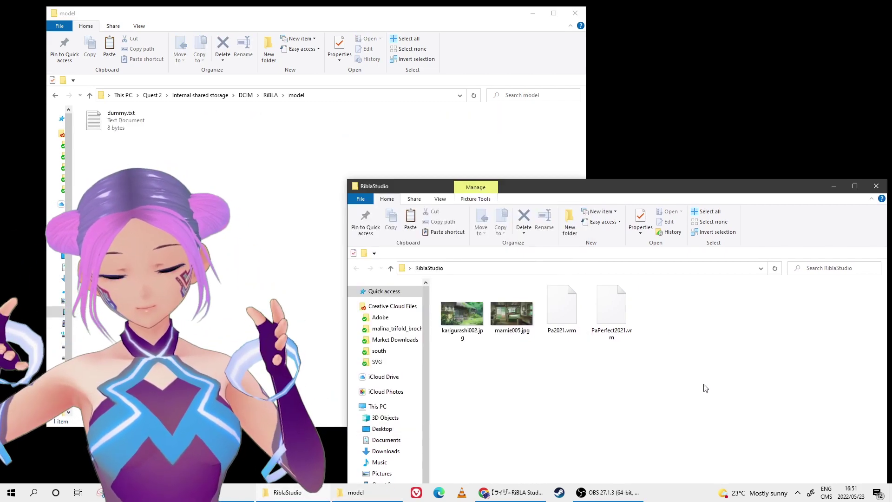
double_click(122, 119)
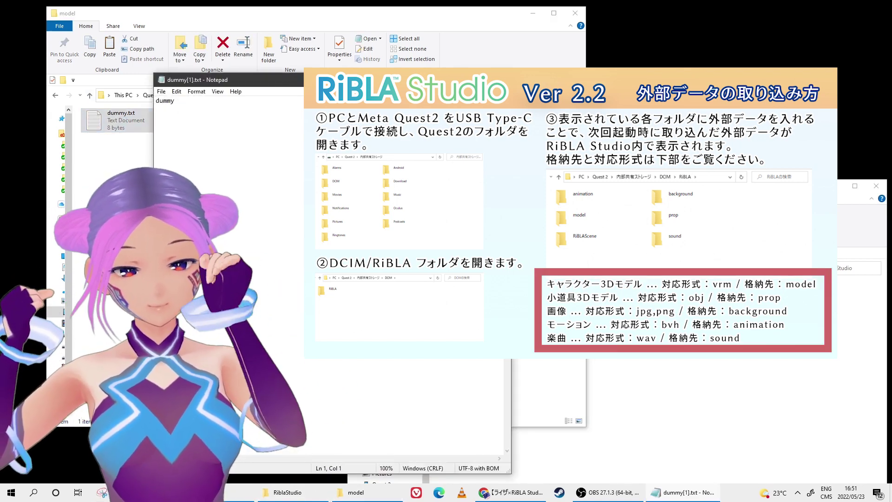
key("alt+F4")
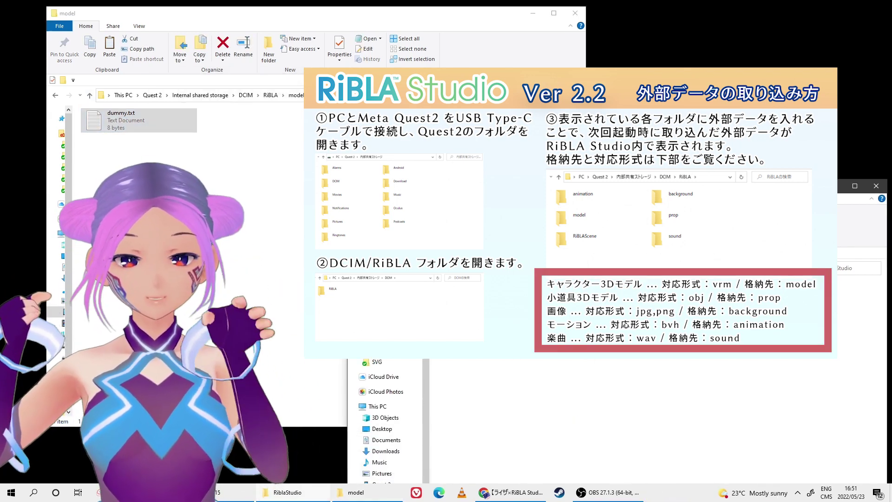
left_click_drag(216, 238, 219, 238)
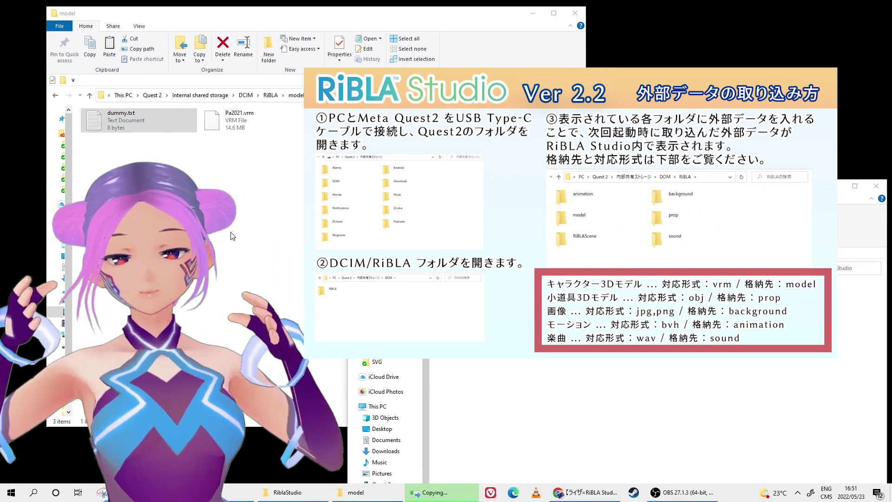
Copy the background images karigurashi002.jpg and marnie005.jpg into the headset's RiBLA background folder and close the RiblaStudio folder window
key("alt+Up")
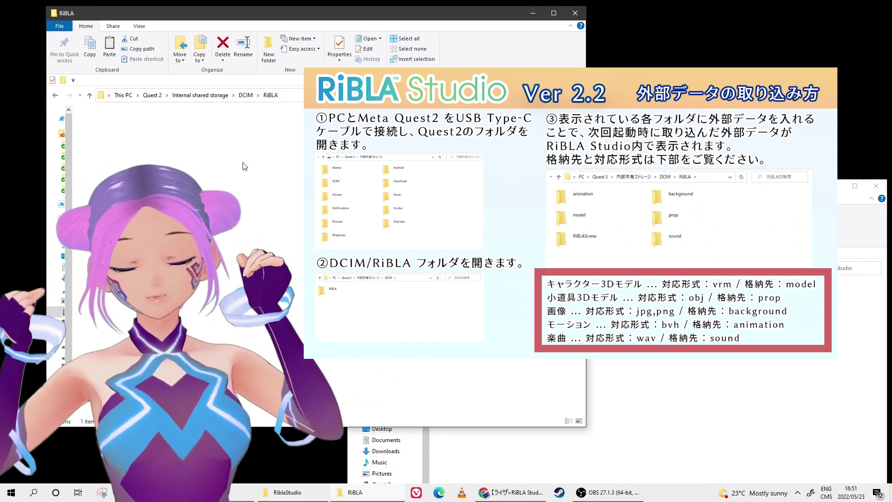
double_click(232, 120)
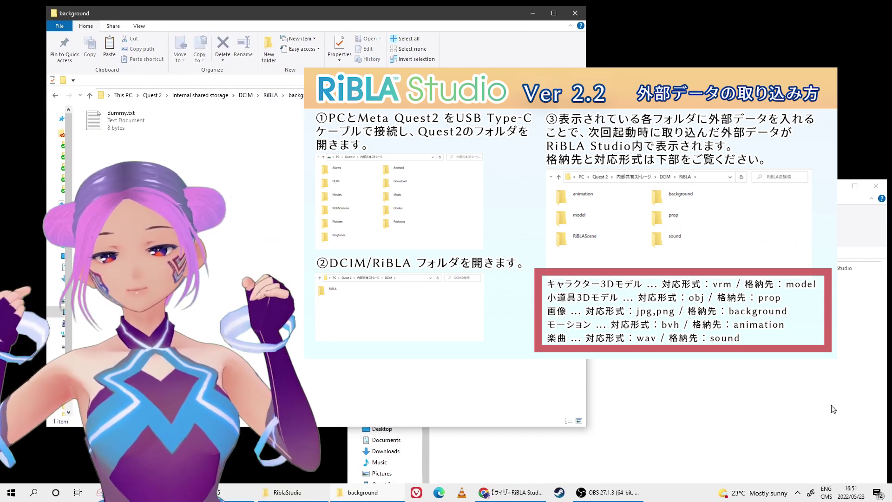
left_click(795, 390)
left_click_drag(539, 366, 469, 348)
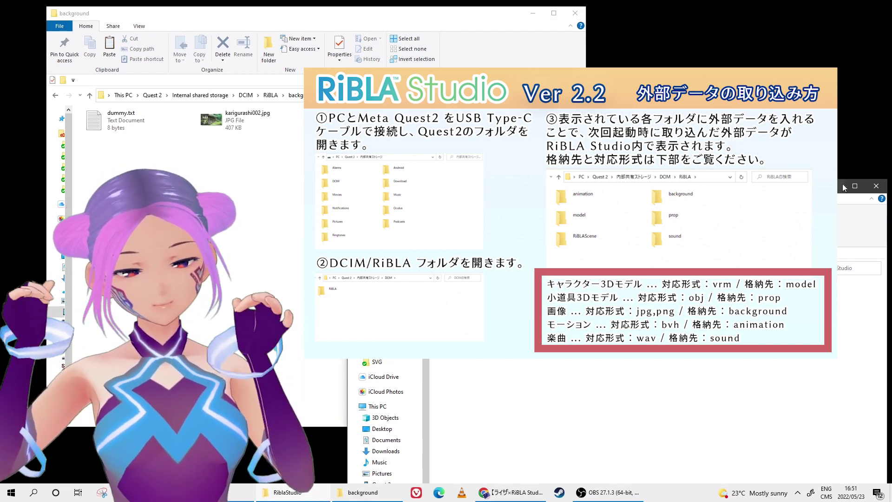
left_click(875, 186)
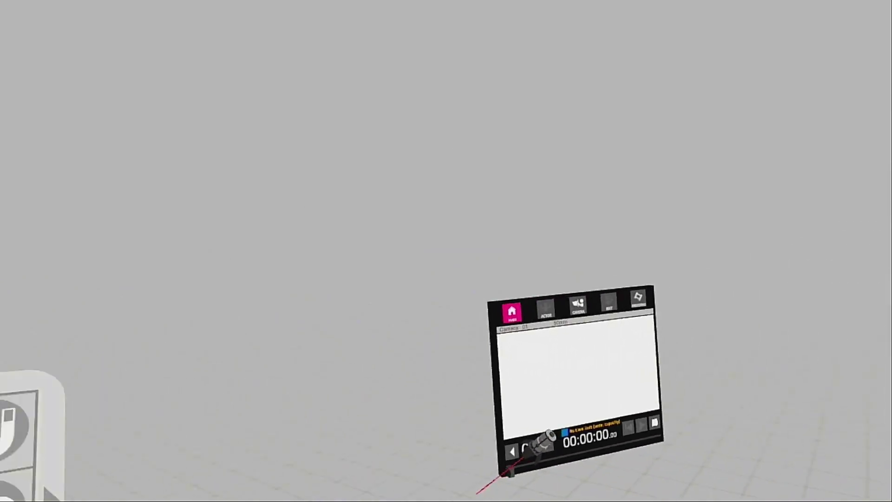
In RiBLA Studio, browse the background library to the imported images and add marnie005.jpg to the scene
left_click(202, 486)
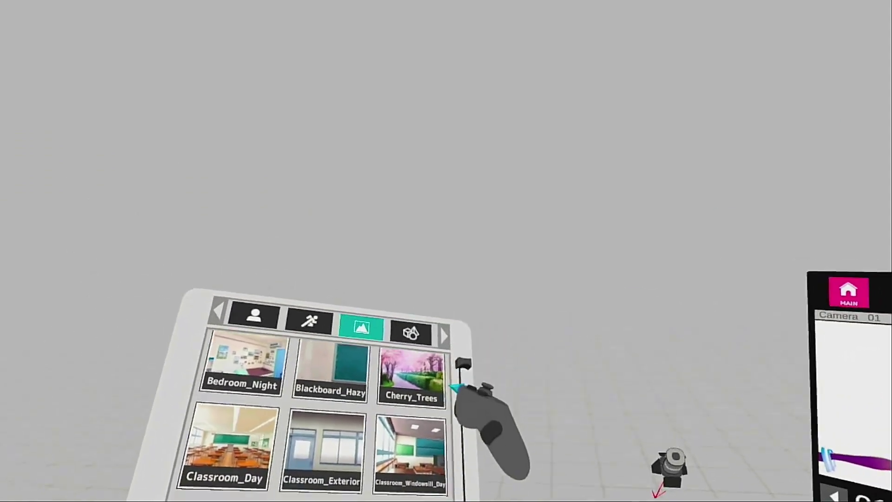
scroll(455, 459, "down", 3)
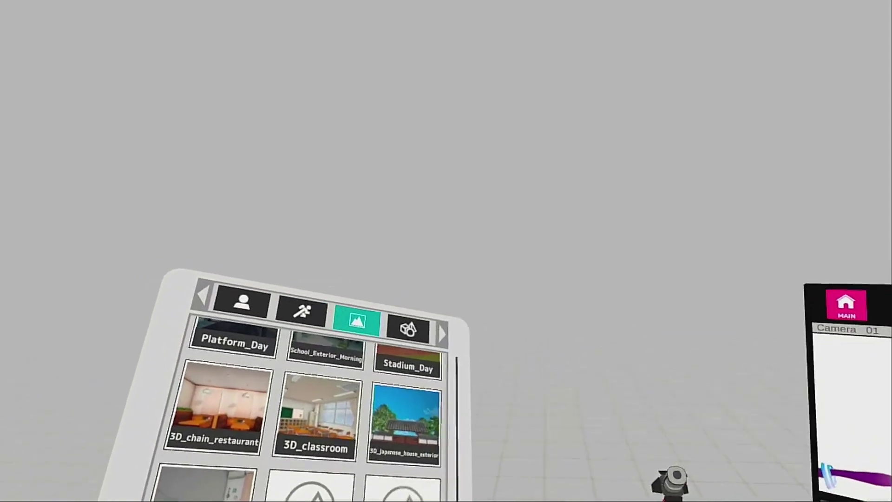
left_click(262, 483)
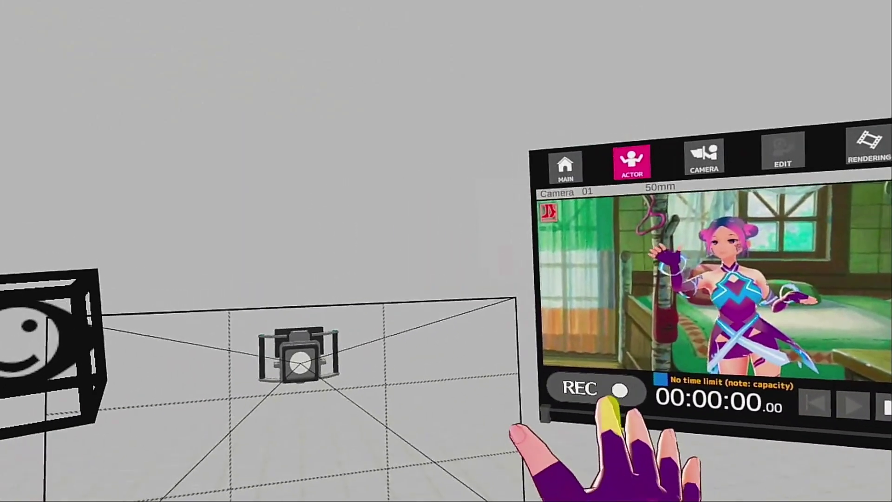
Record an actor performance of about 36 seconds and play the take back in Camera mode
left_click(584, 421)
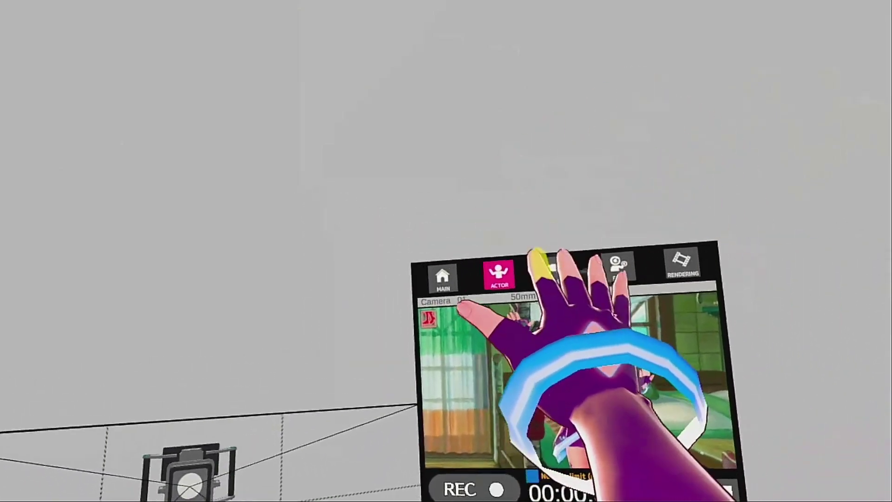
left_click(552, 269)
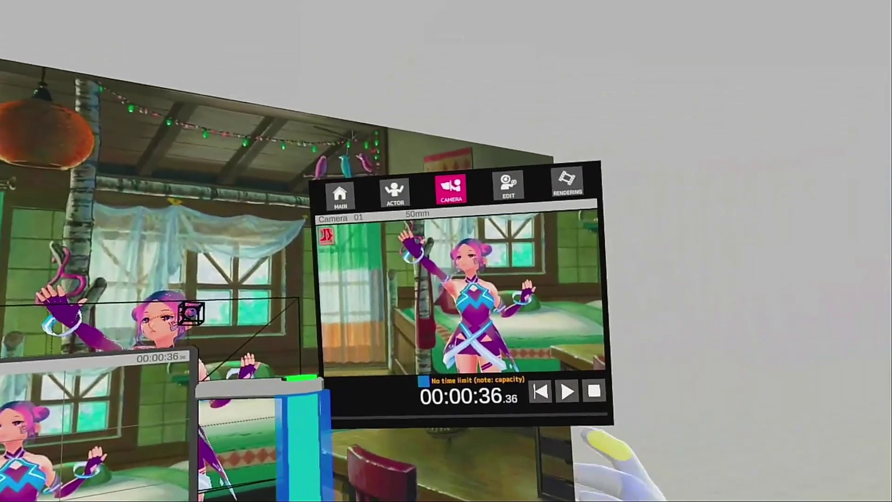
left_click(567, 391)
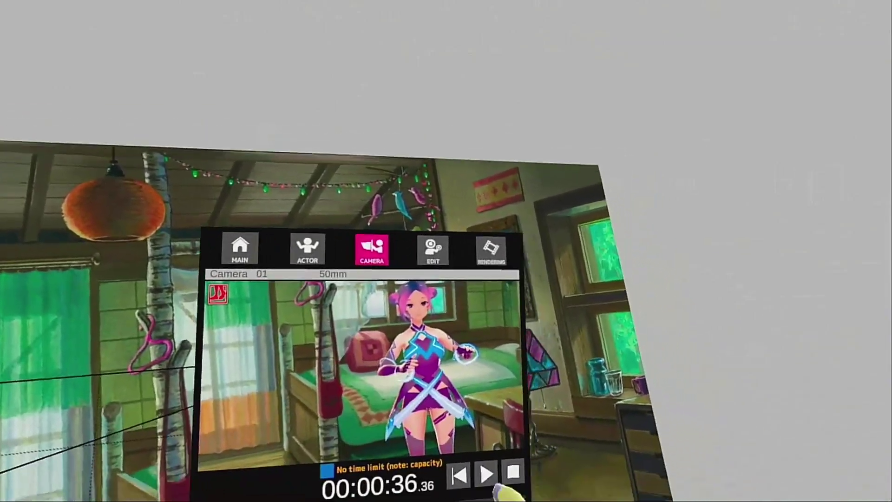
left_click(486, 474)
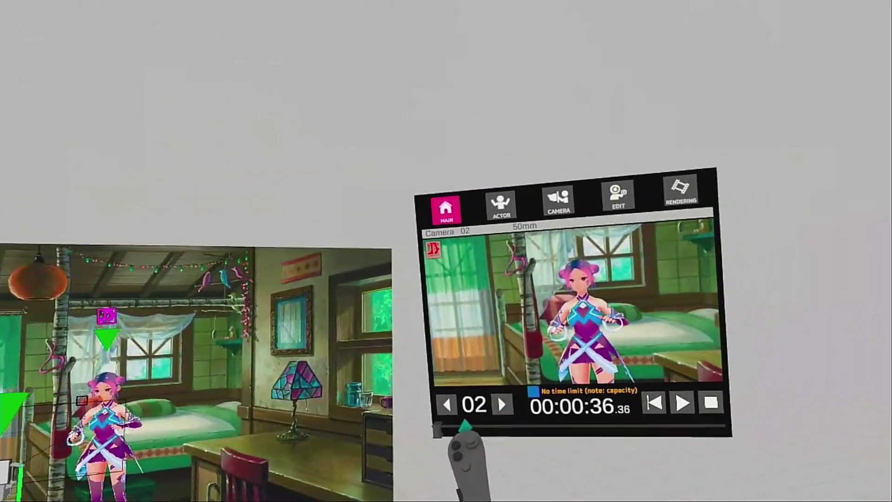
Switch between camera 01 and camera 02 in Main mode to compare their views of the take
left_click(444, 405)
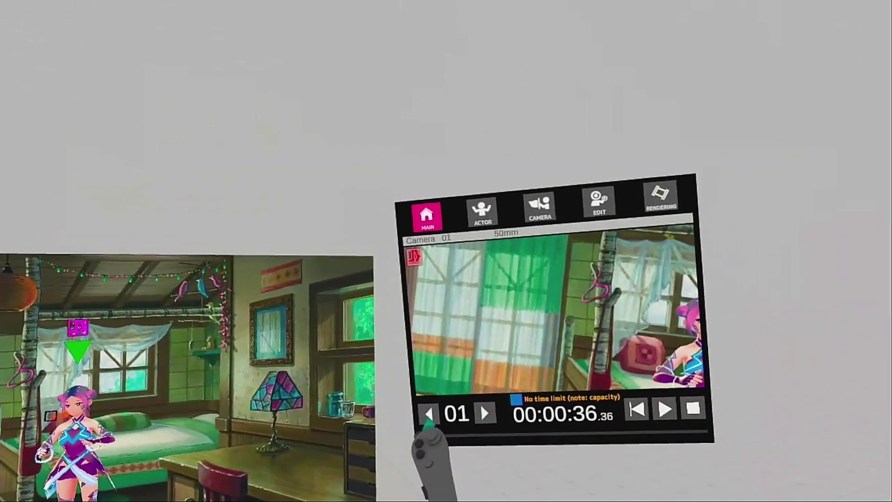
left_click(476, 420)
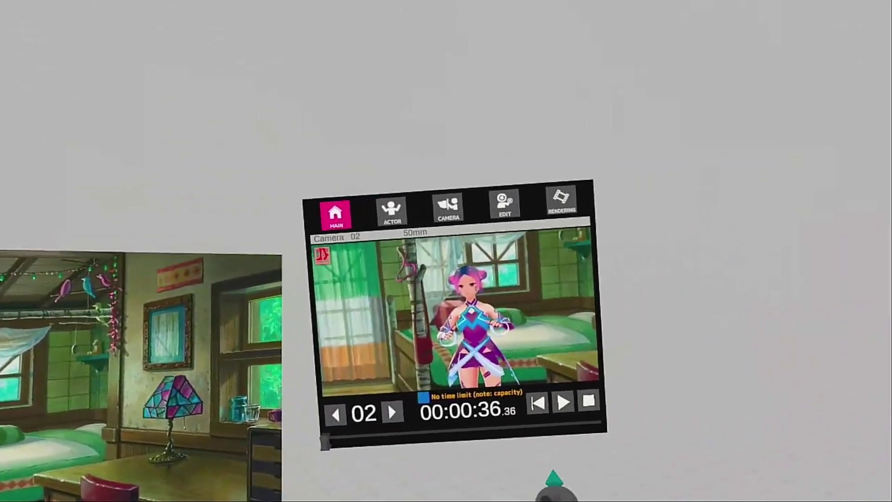
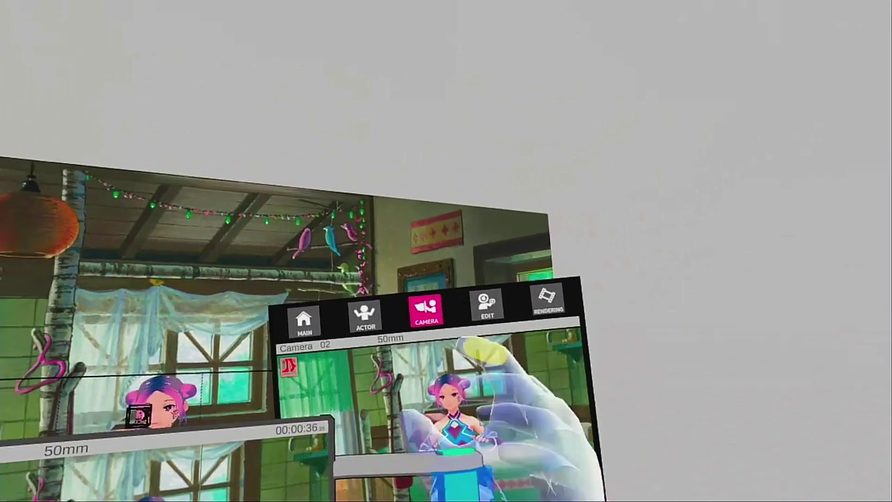
left_click(304, 321)
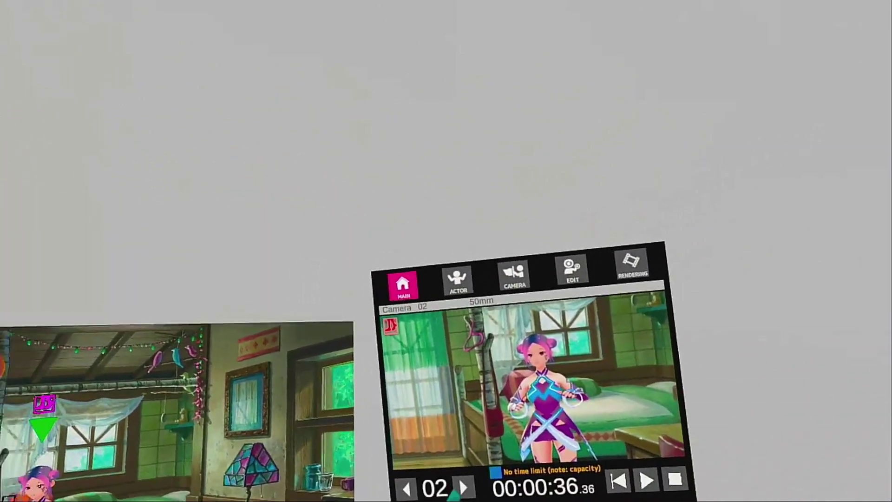
left_click(463, 486)
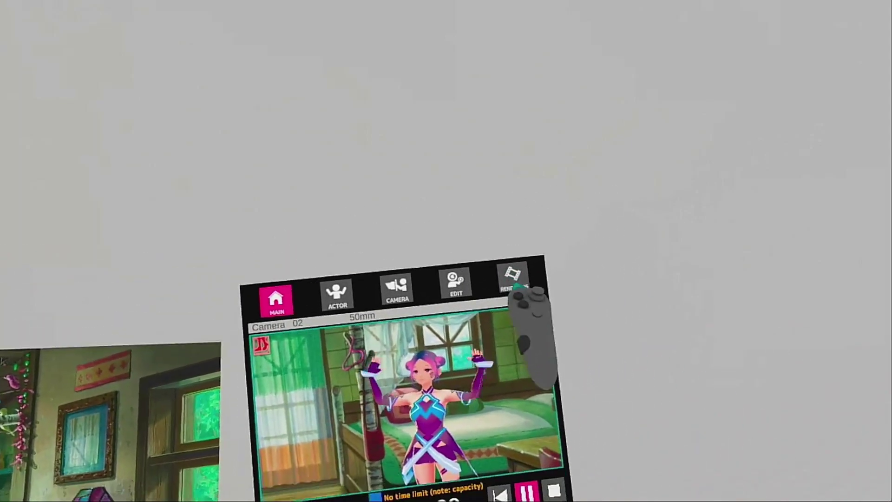
Switch to Rendering mode and preview Shot 002 from camera 02
left_click(501, 283)
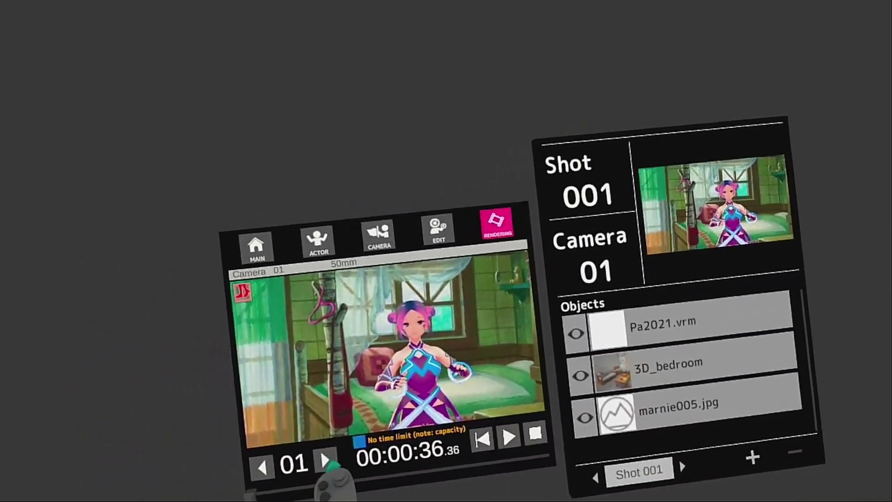
left_click(325, 460)
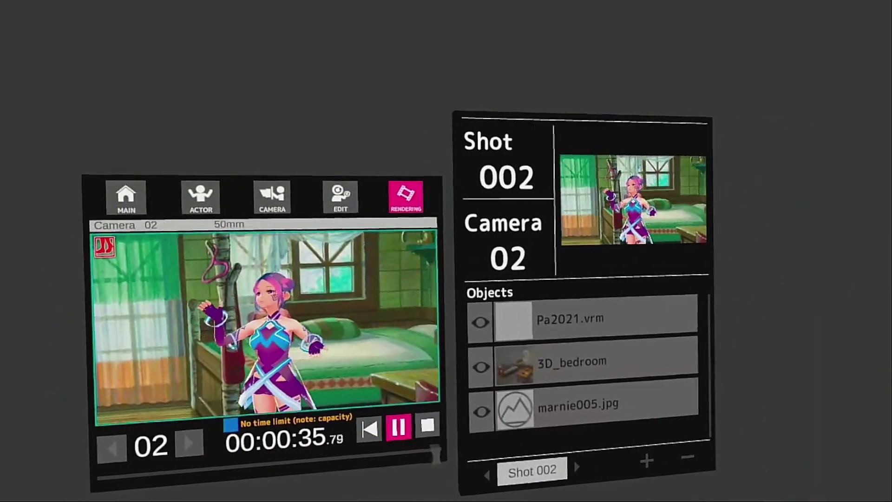
key("space")
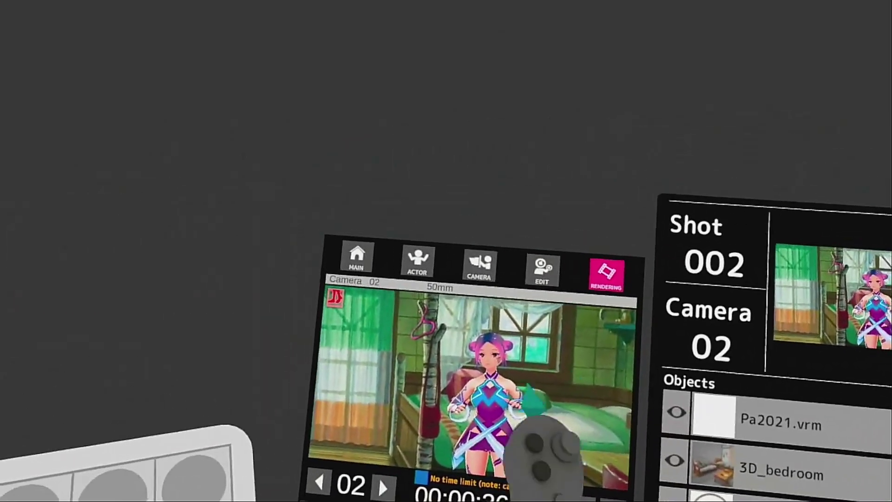
Select Shot001 and Shot002 in the shot list and start rendering them as video
left_click(288, 454)
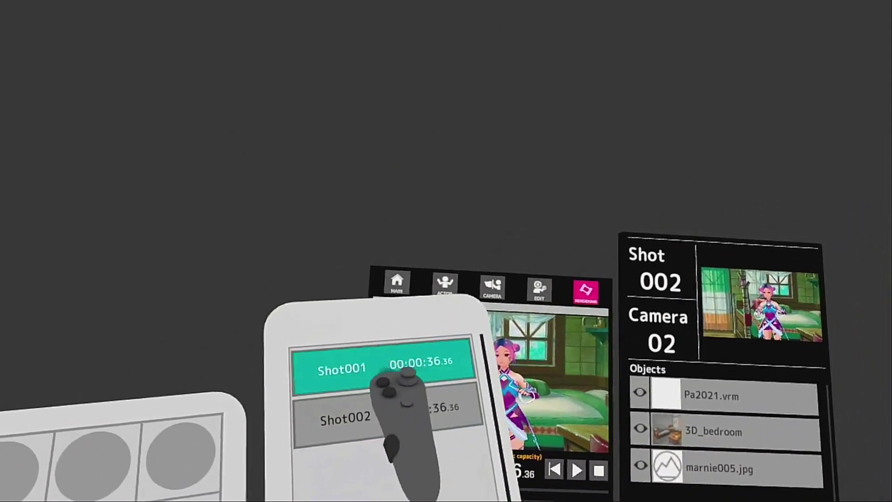
left_click(385, 378)
left_click(418, 409)
left_click(44, 449)
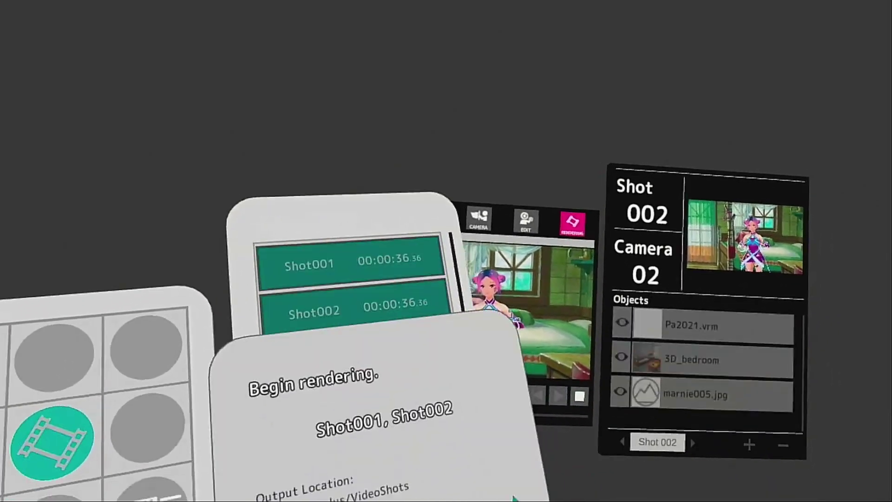